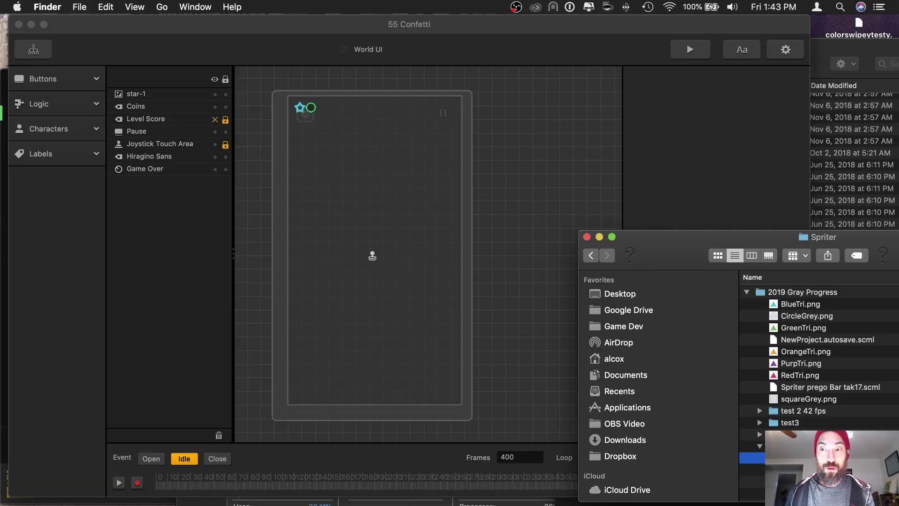
# Step: Add the slider track image to World UI at Position Y 1080, scaled down to 0.7
pyautogui.moveTo(796, 458); pyautogui.dragTo(468, 323)
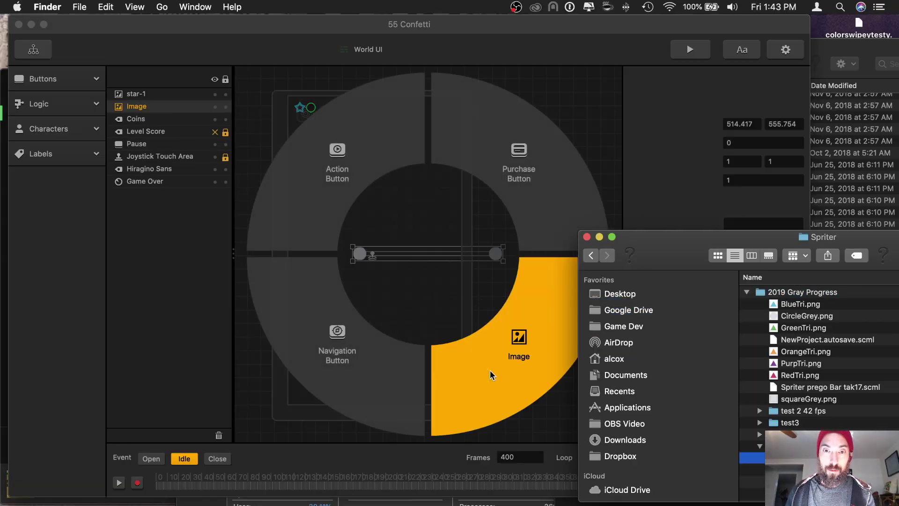
pyautogui.moveTo(354, 253); pyautogui.dragTo(325, 140)
pyautogui.click(769, 123)
pyautogui.doubleClick(769, 123)
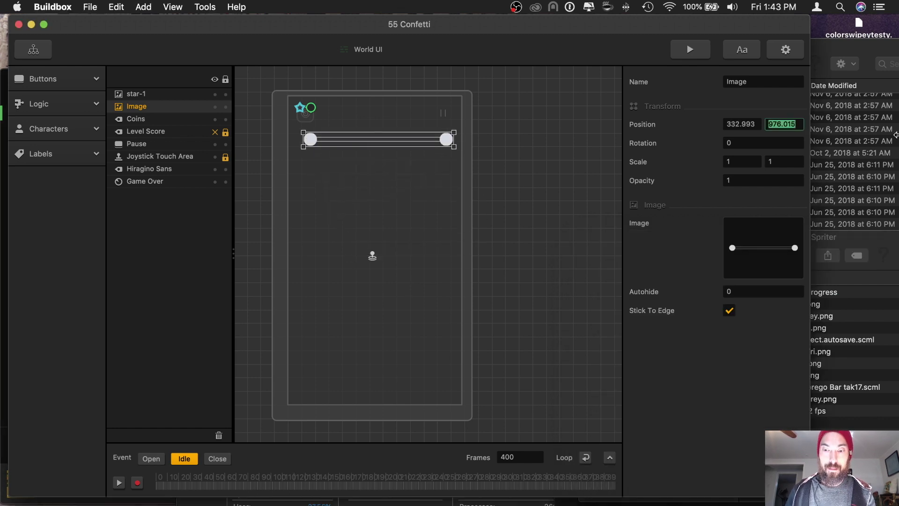
pyautogui.write('1080')
pyautogui.press('Tab')
pyautogui.press('Tab')
pyautogui.write('.7')
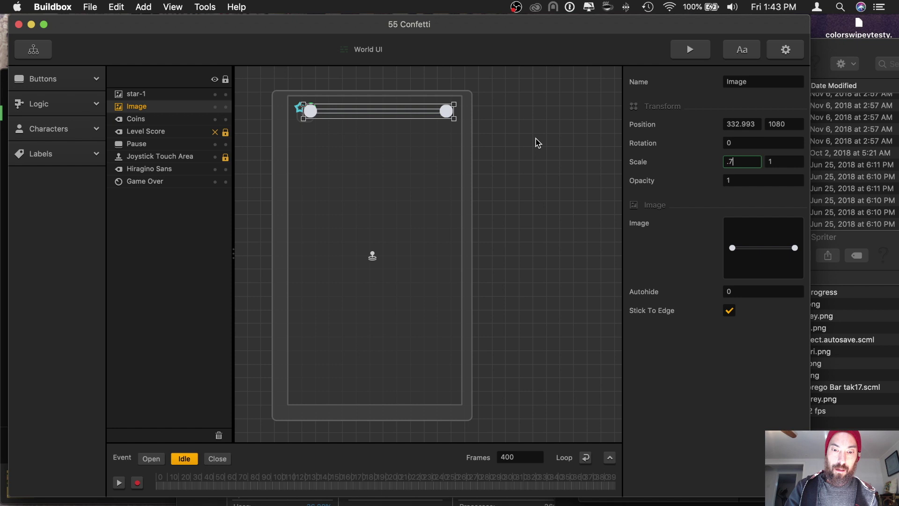
pyautogui.press('Return')
# Step: Add the red square SqRED25x25.png image and place the Progress Bar layer below Progress
pyautogui.click(820, 316)
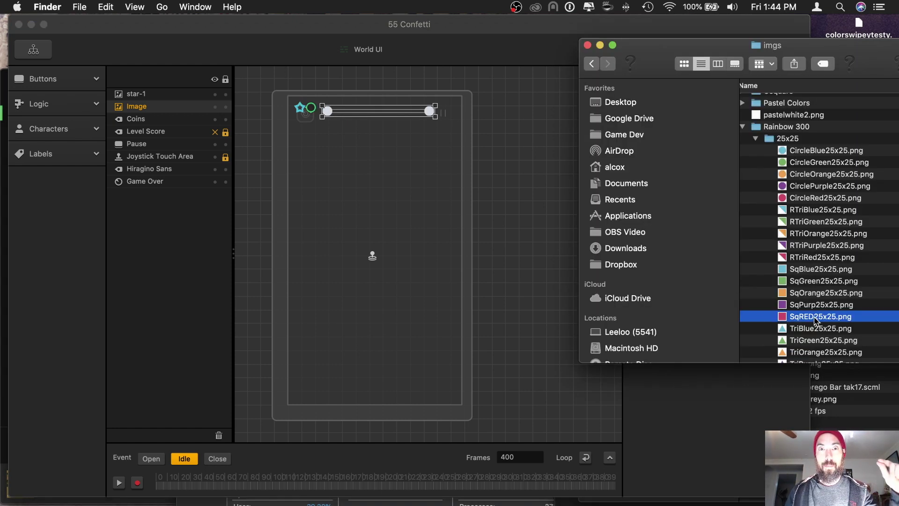
pyautogui.moveTo(815, 320); pyautogui.dragTo(519, 335)
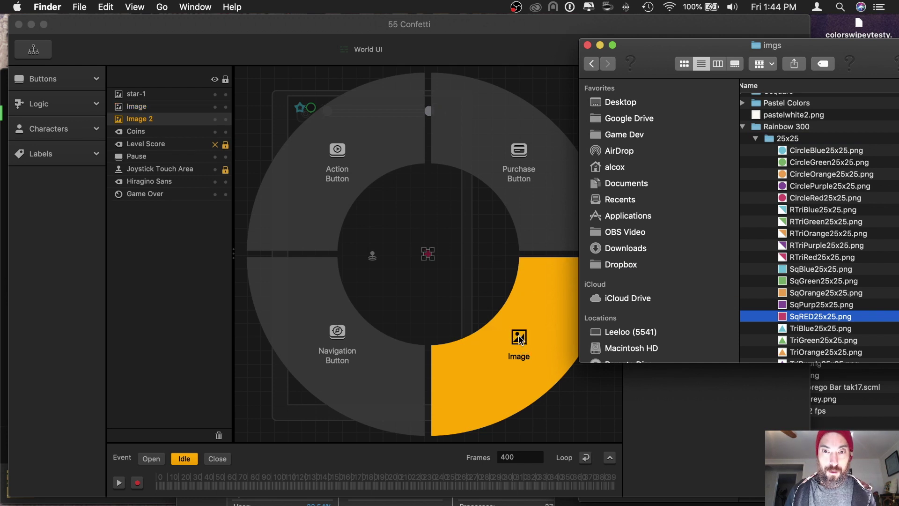
pyautogui.click(394, 209)
pyautogui.scroll(3, 381, 191)
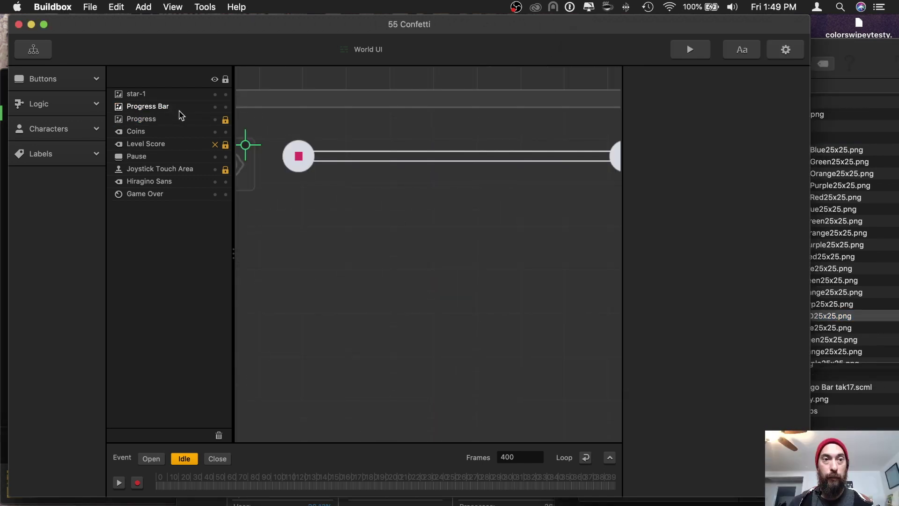
pyautogui.moveTo(181, 112); pyautogui.dragTo(176, 125)
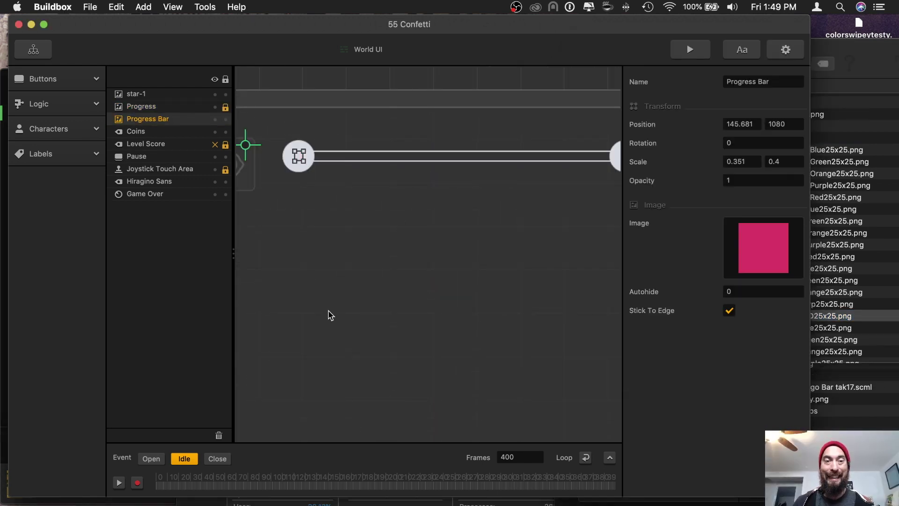
# Step: Record the Progress Bar animation, keying Position X and Scale X at frame 0
pyautogui.click(137, 482)
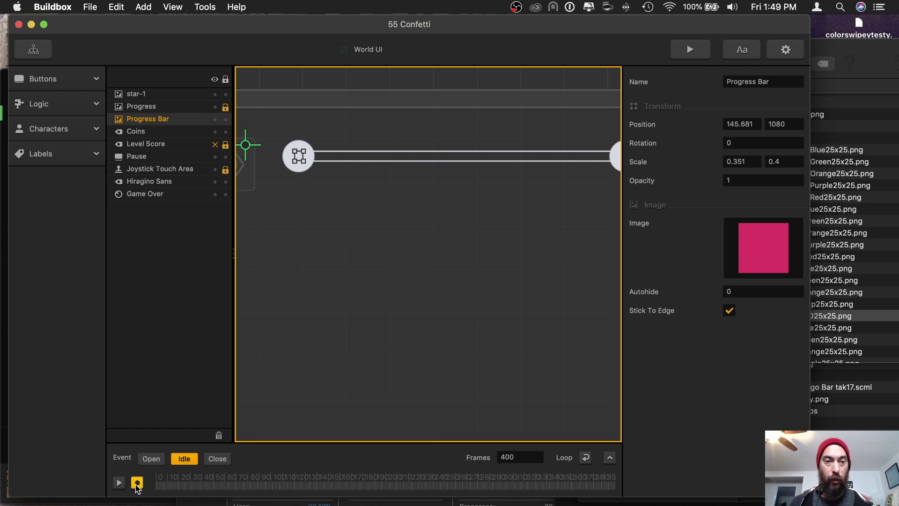
pyautogui.click(609, 458)
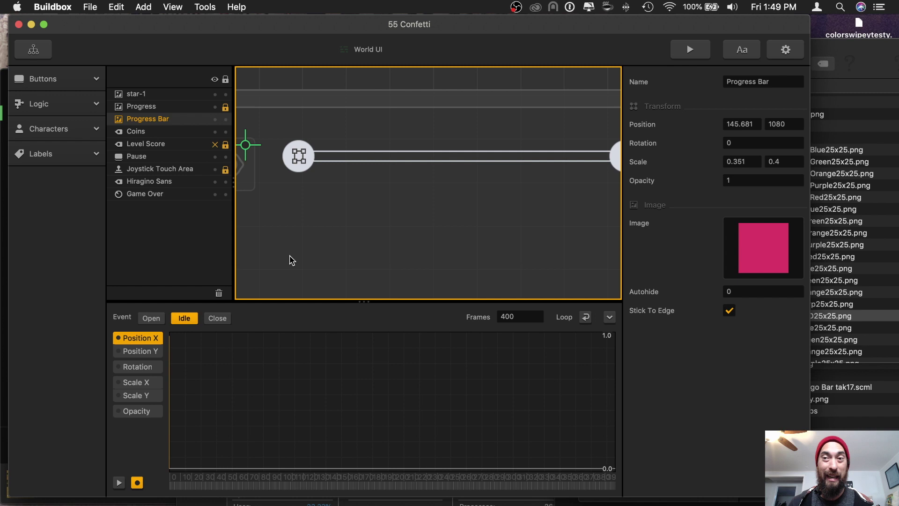
pyautogui.click(751, 124)
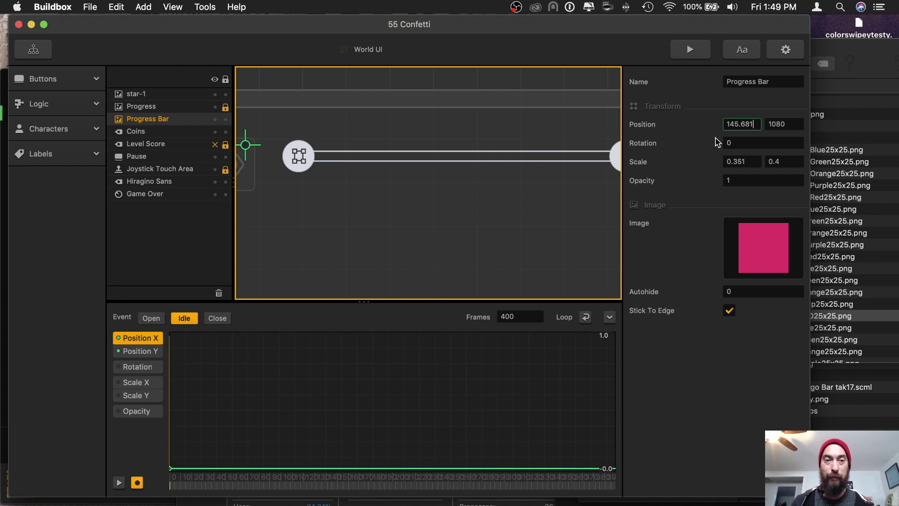
pyautogui.click(142, 385)
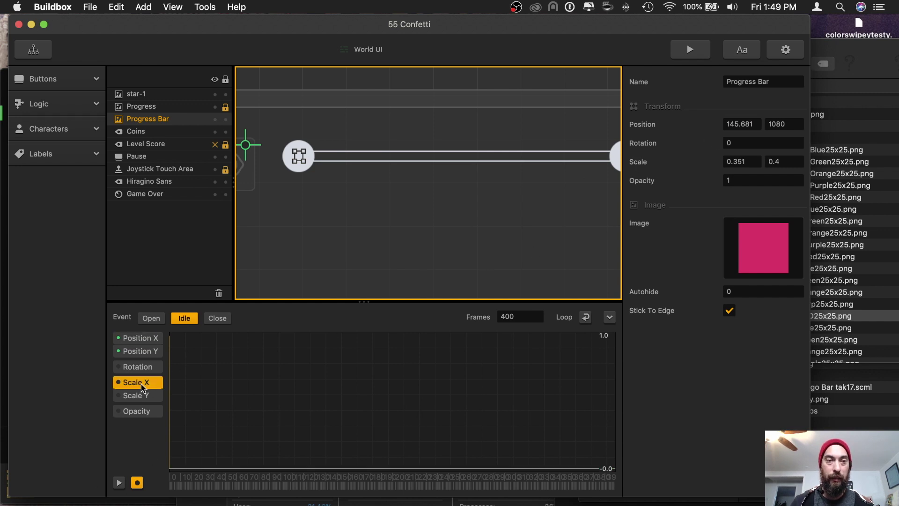
pyautogui.click(752, 162)
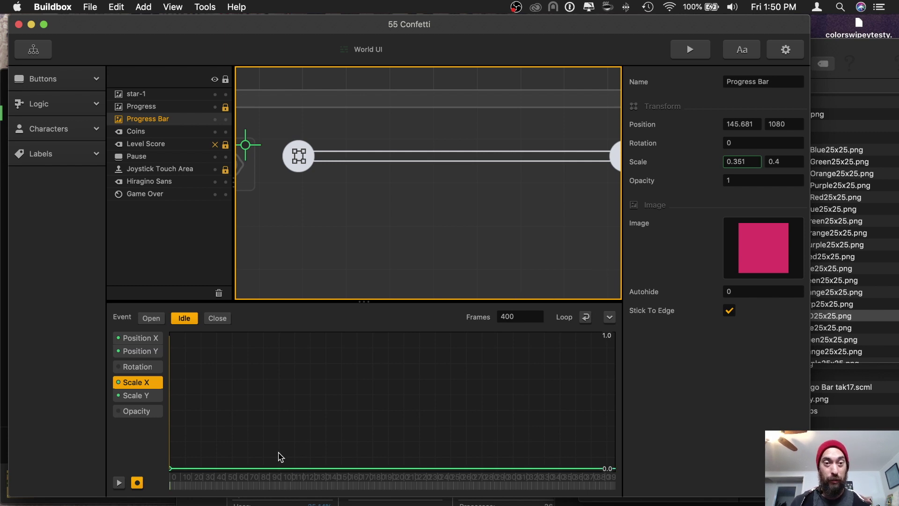
# Step: Confirm Scale X and key it again at 0.351 around frame 25
pyautogui.press('Return')
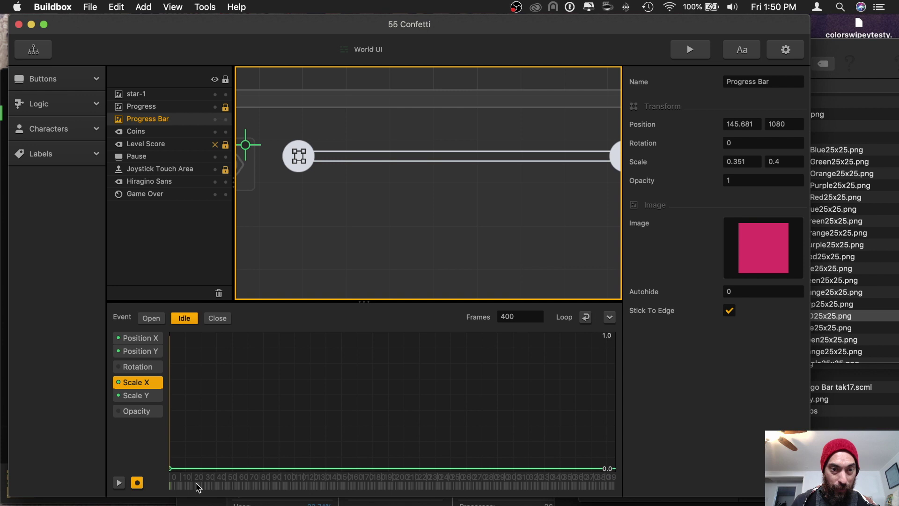
pyautogui.click(203, 480)
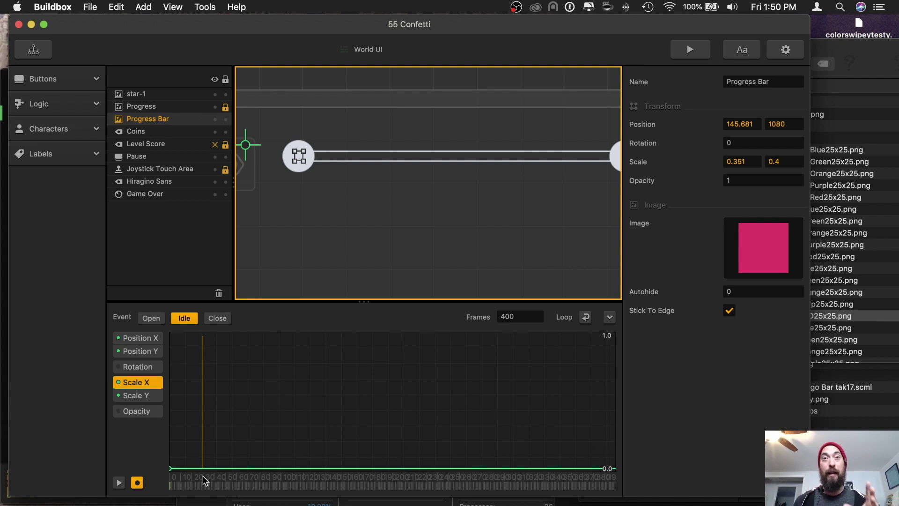
pyautogui.click(753, 162)
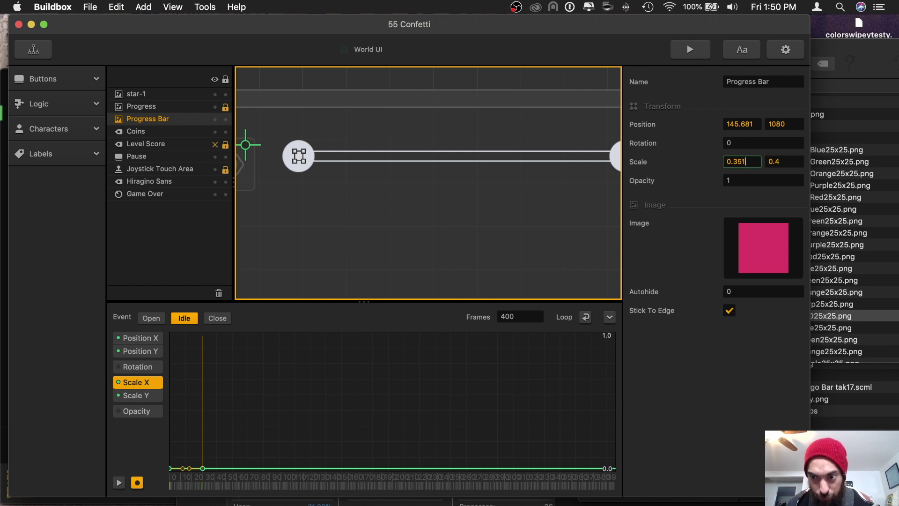
# Step: Near frame 350, stretch the red bar across the full track, keying Scale X at 15.344
pyautogui.moveTo(809, 486); pyautogui.dragTo(880, 487)
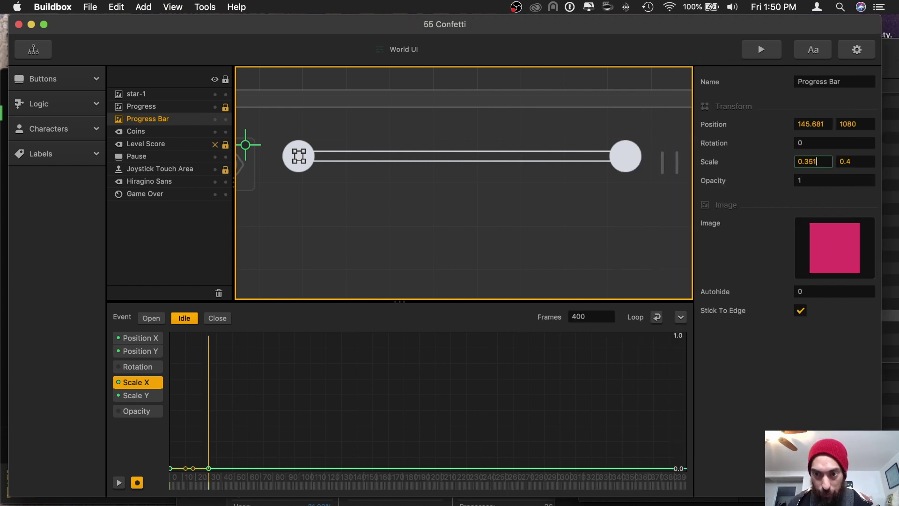
pyautogui.click(633, 477)
pyautogui.scroll(2, 515, 374)
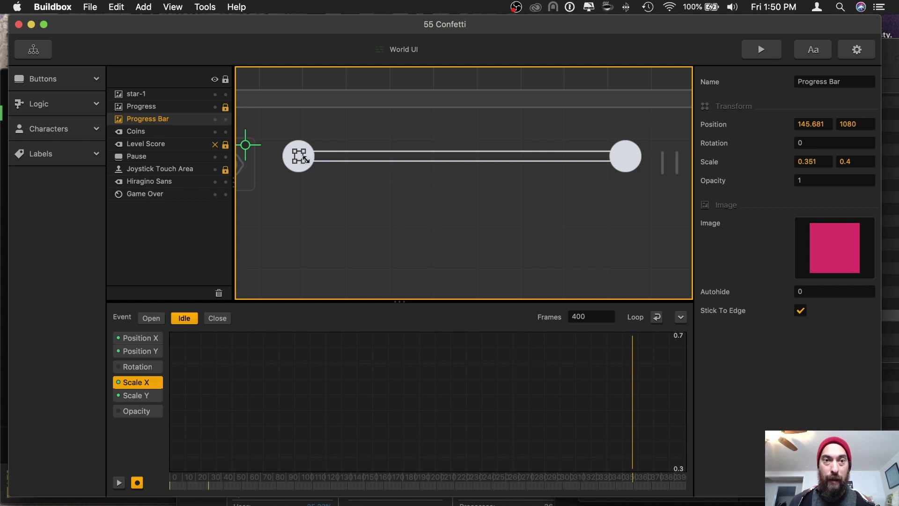
pyautogui.scroll(2, 302, 156)
pyautogui.scroll(-2, 639, 471)
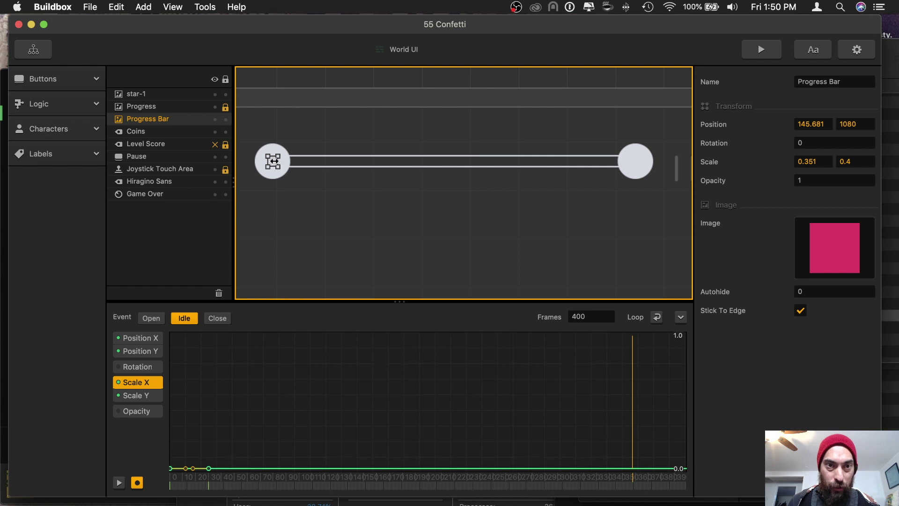
pyautogui.moveTo(273, 161); pyautogui.dragTo(638, 173)
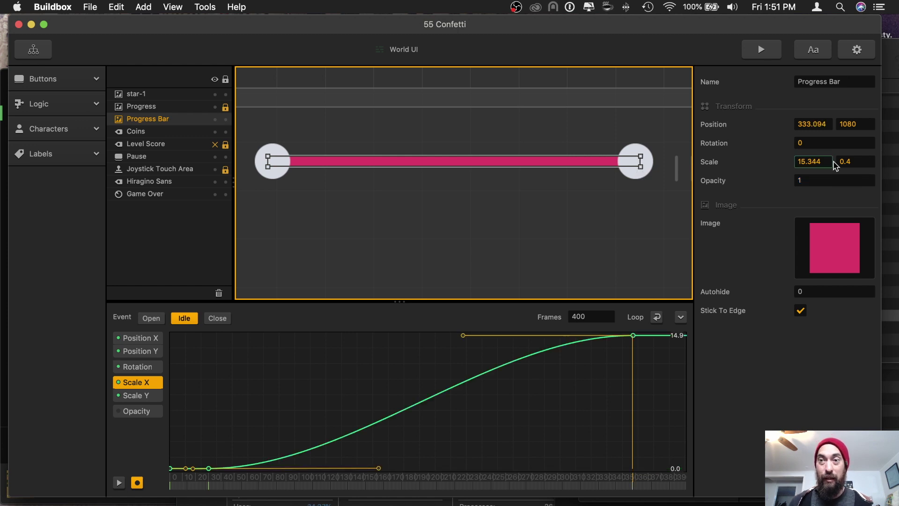
# Step: Play back the Progress Bar fill animation, stop it, and return to the Game Mind Map
pyautogui.click(120, 483)
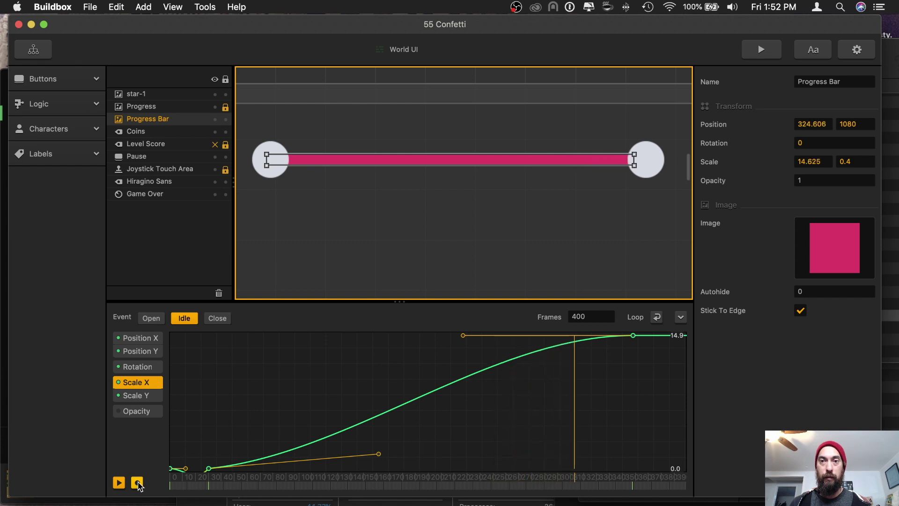
pyautogui.click(118, 483)
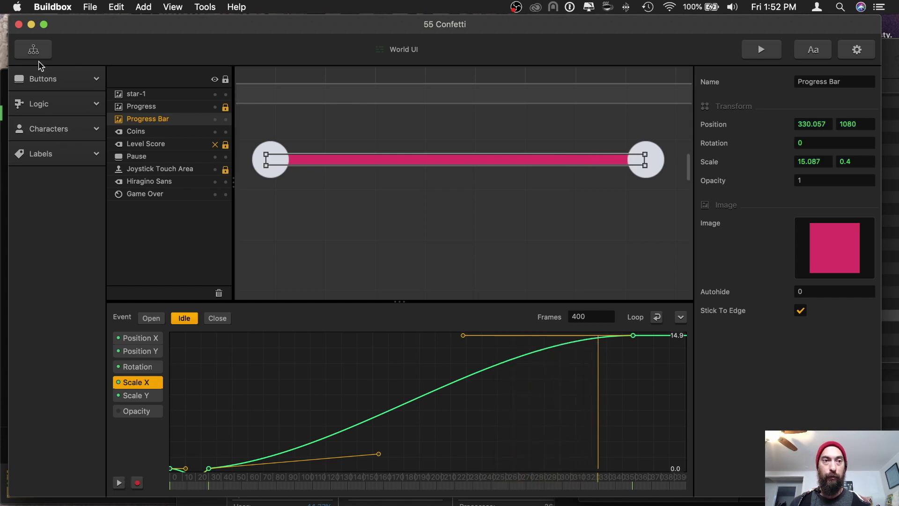
pyautogui.click(32, 52)
# Step: Enter the EZY 123 world and run a preview of the level
pyautogui.doubleClick(132, 192)
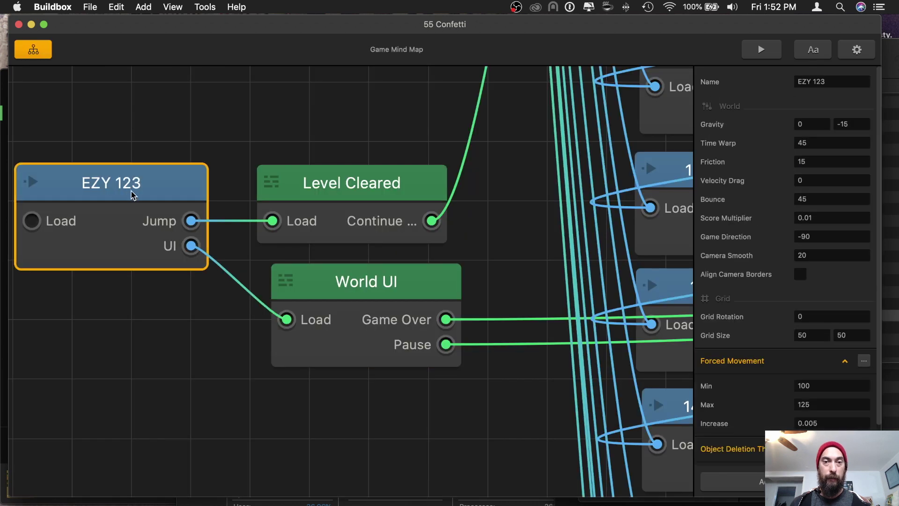
pyautogui.press('super+p')
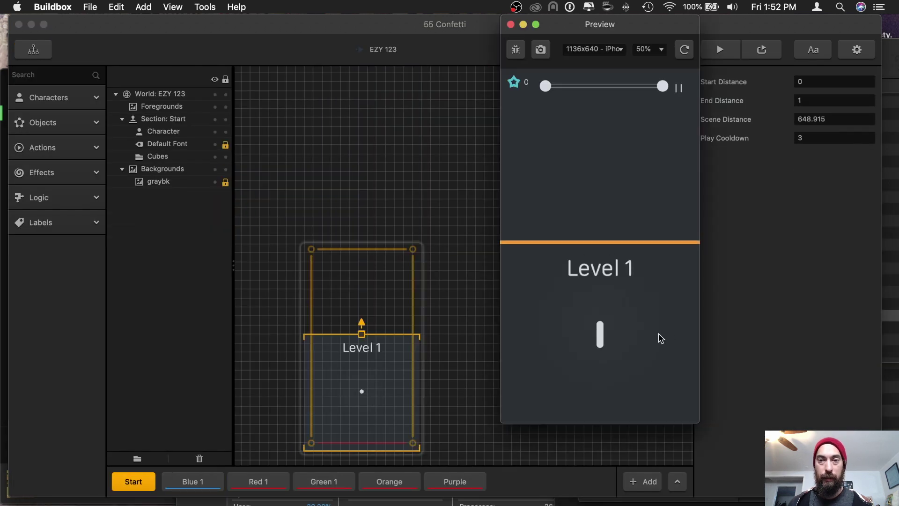